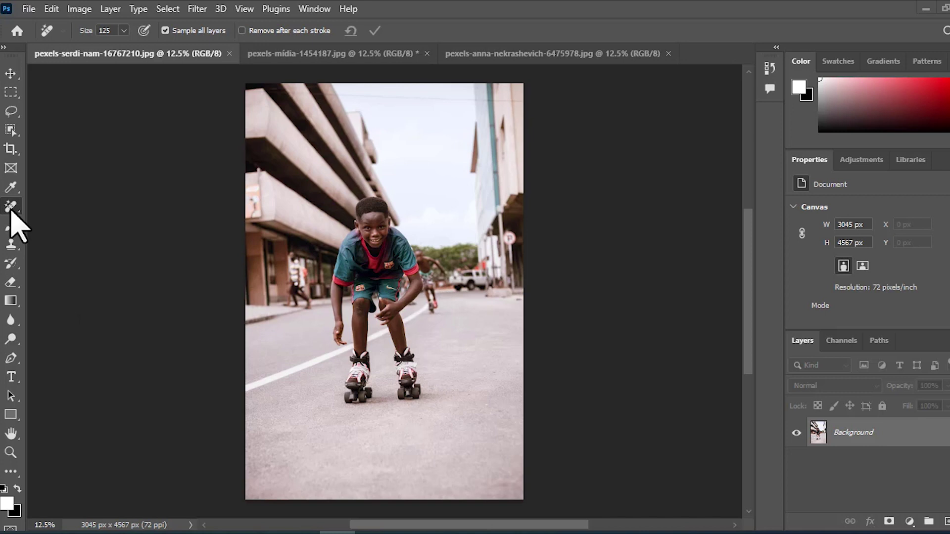
Add a new empty layer and paint with the Remove tool over the pedestrians and the skater behind the boy.
left_click(11, 206)
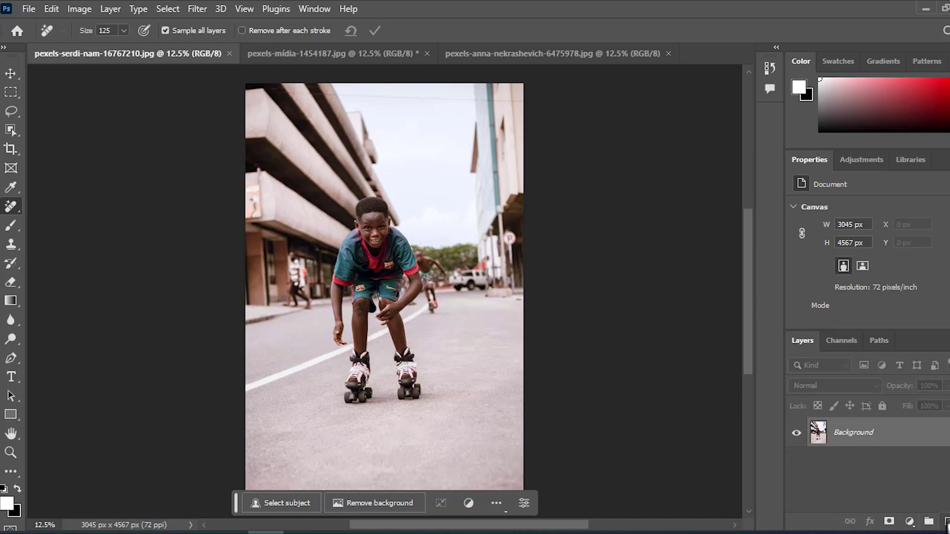
left_click(947, 520)
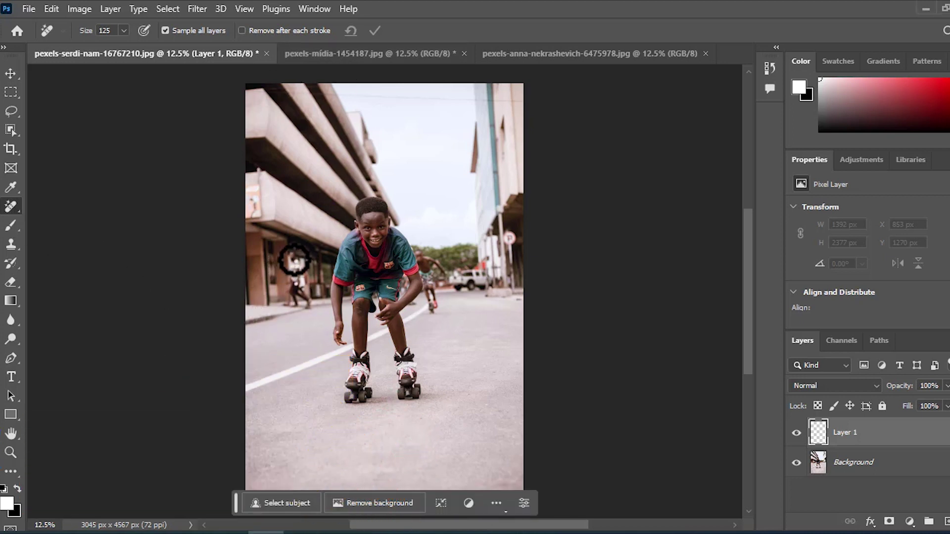
mouse_move(292, 261)
left_mouse_down()
mouse_move(291, 302)
mouse_move(308, 303)
mouse_move(298, 293)
mouse_move(305, 275)
mouse_move(295, 257)
mouse_move(308, 271)
mouse_move(307, 304)
left_mouse_up()
mouse_move(433, 307)
left_mouse_down()
mouse_move(423, 255)
mouse_move(445, 271)
mouse_move(424, 271)
mouse_move(426, 261)
mouse_move(430, 282)
left_mouse_up()
Extend the Remove tool strokes to cover both groups of background figures fully, and apply the removal.
key("ctrl+plus")
key("ctrl+plus")
key("ctrl+plus")
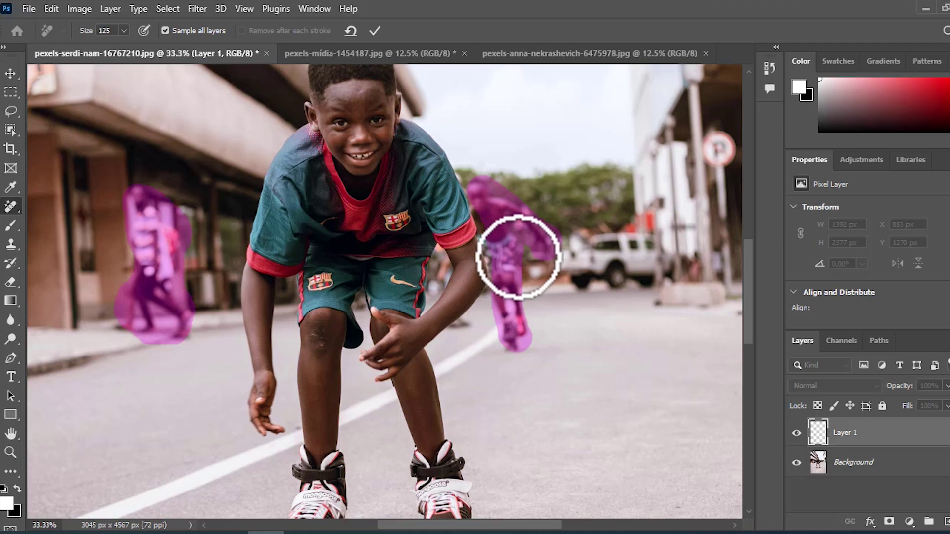
mouse_move(518, 257)
left_mouse_down()
mouse_move(487, 195)
mouse_move(485, 203)
left_mouse_up()
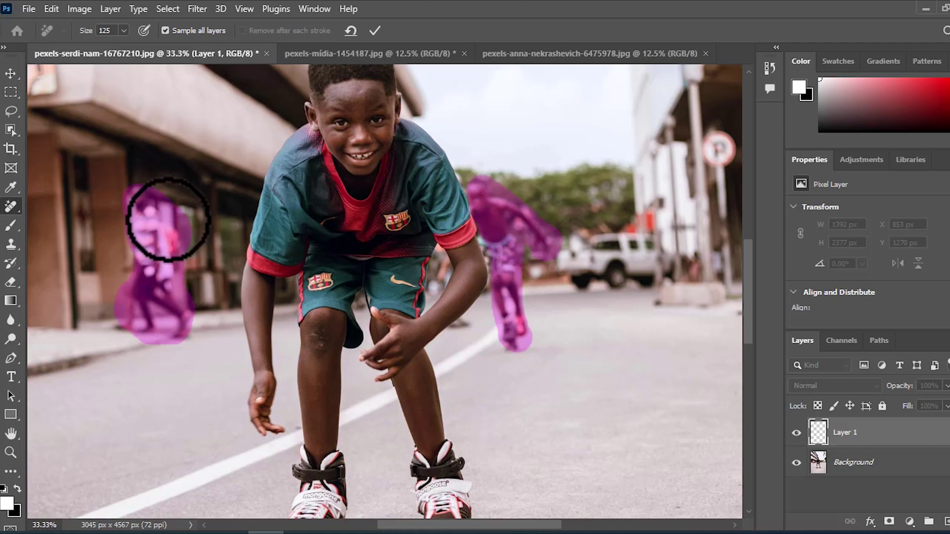
mouse_move(132, 282)
left_mouse_down()
mouse_move(127, 329)
mouse_move(151, 341)
mouse_move(178, 332)
mouse_move(191, 312)
mouse_move(162, 217)
mouse_move(145, 204)
left_mouse_up()
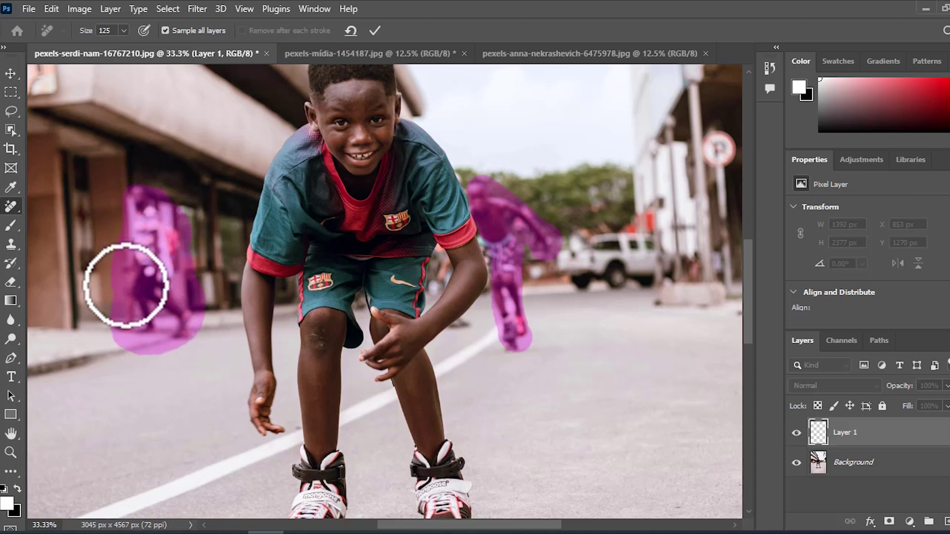
left_click_drag(529, 252, 515, 333)
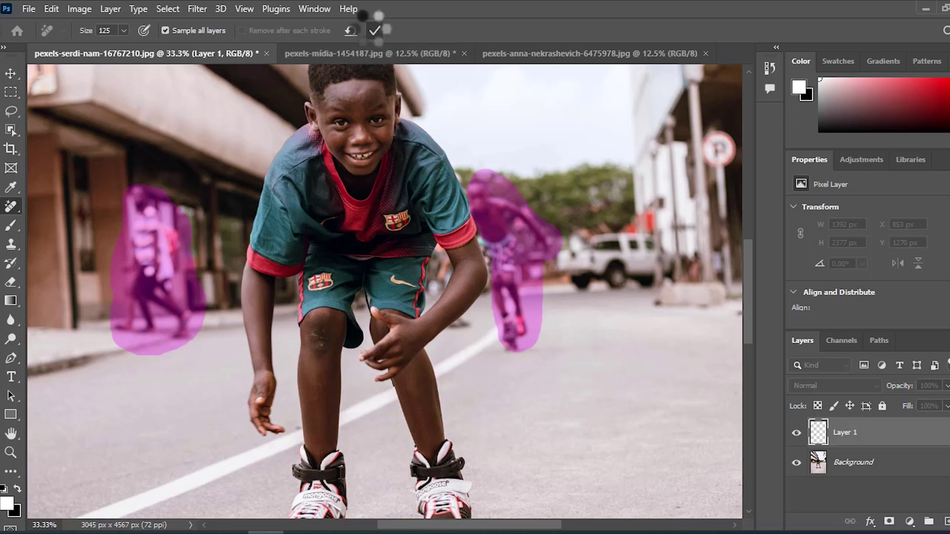
key("Return")
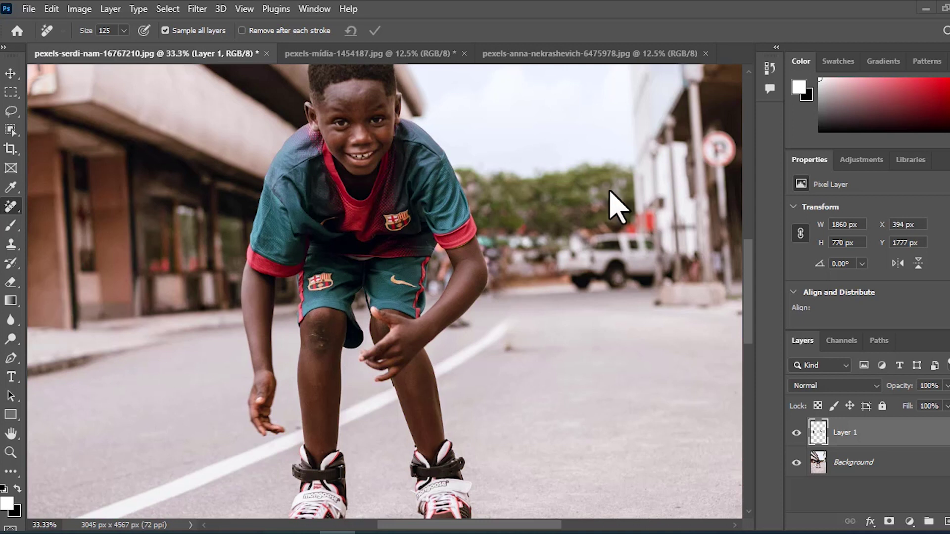
key("ctrl+minus")
key("ctrl+minus")
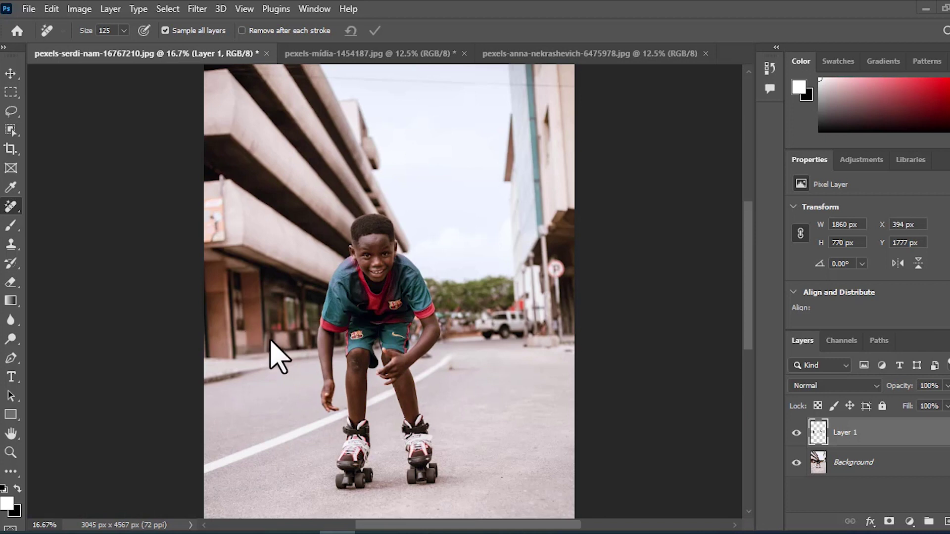
On a new empty layer in the red-haired woman's portrait, erase the necklace and pendant with the Remove tool.
left_click(330, 54)
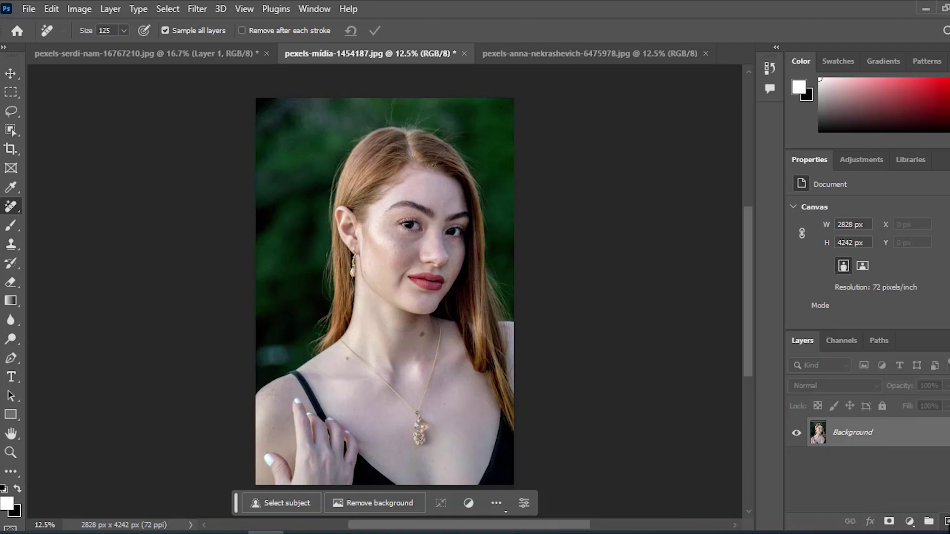
left_click(946, 521)
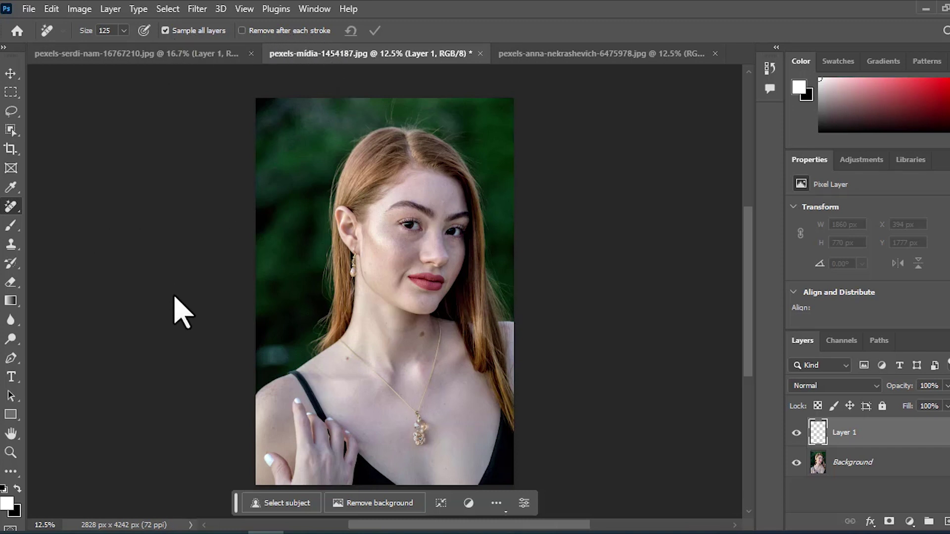
key("ctrl+plus")
key("ctrl+plus")
mouse_move(374, 352)
left_mouse_down()
mouse_move(389, 247)
mouse_move(372, 229)
left_mouse_up()
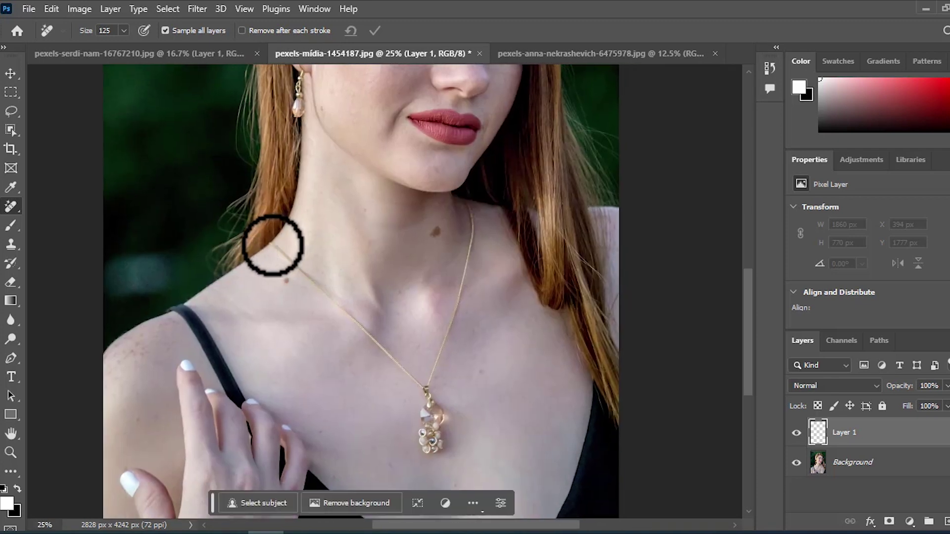
mouse_move(272, 245)
left_mouse_down()
mouse_move(418, 389)
mouse_move(434, 444)
mouse_move(445, 429)
mouse_move(436, 409)
mouse_move(426, 446)
mouse_move(426, 402)
mouse_move(426, 442)
mouse_move(438, 360)
mouse_move(463, 289)
mouse_move(469, 209)
mouse_move(426, 397)
mouse_move(428, 440)
mouse_move(442, 440)
mouse_move(437, 450)
mouse_move(423, 449)
mouse_move(426, 418)
mouse_move(405, 374)
mouse_move(281, 257)
mouse_move(423, 390)
mouse_move(454, 318)
mouse_move(471, 218)
left_mouse_up()
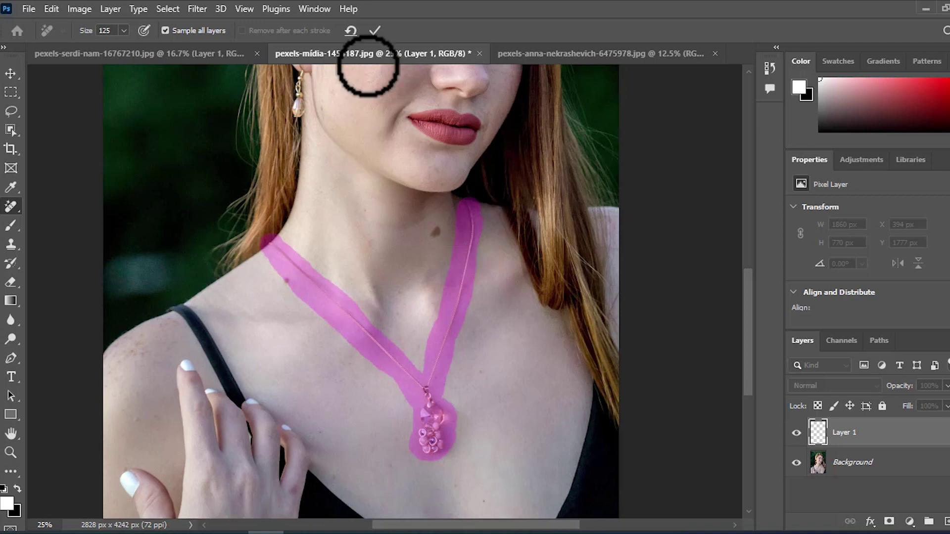
left_click(375, 30)
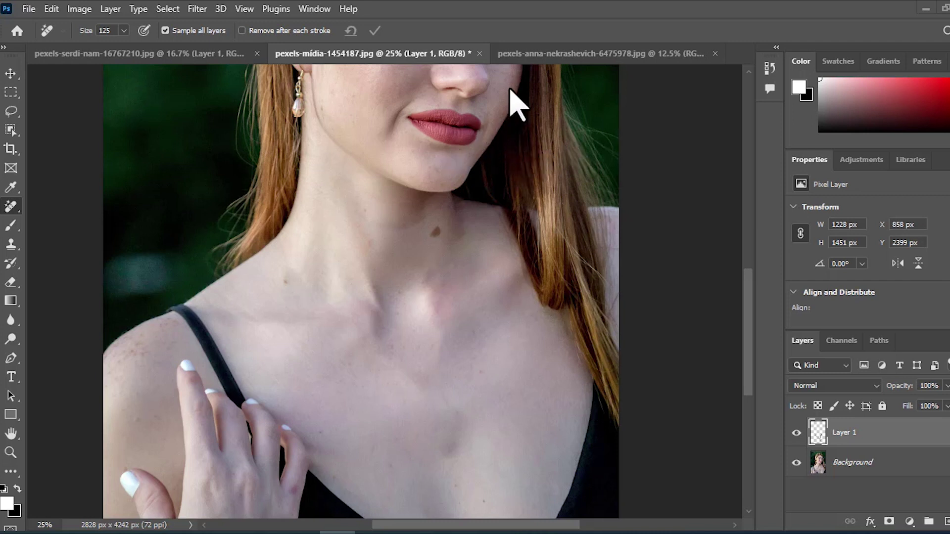
Switch to the close-up portrait with cheek blemishes and add a new empty layer for the Remove tool, keeping all layers sampled.
left_click(533, 56)
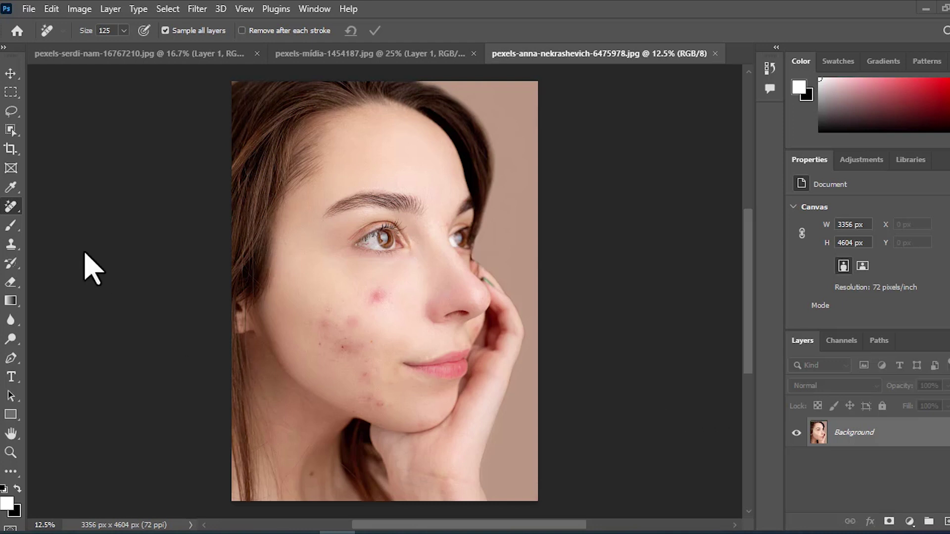
left_click(10, 209)
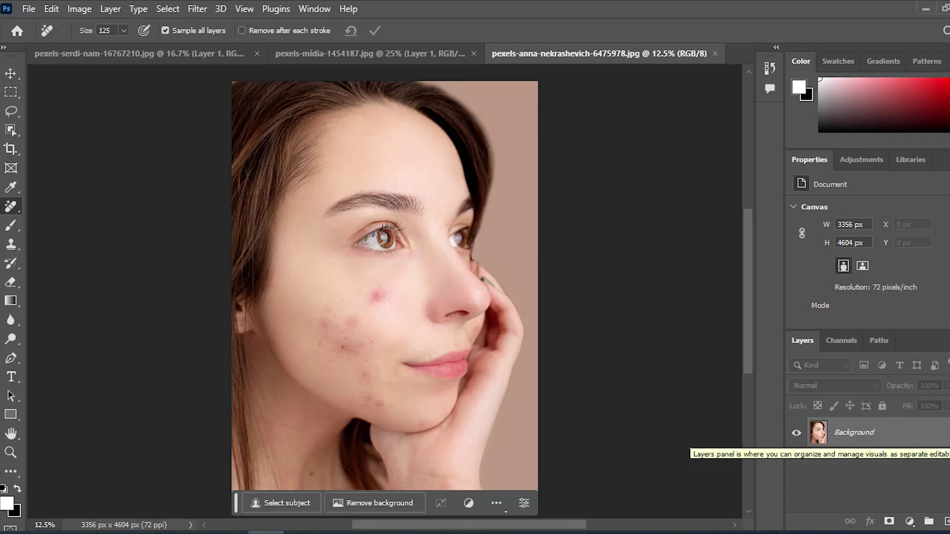
left_click(946, 521)
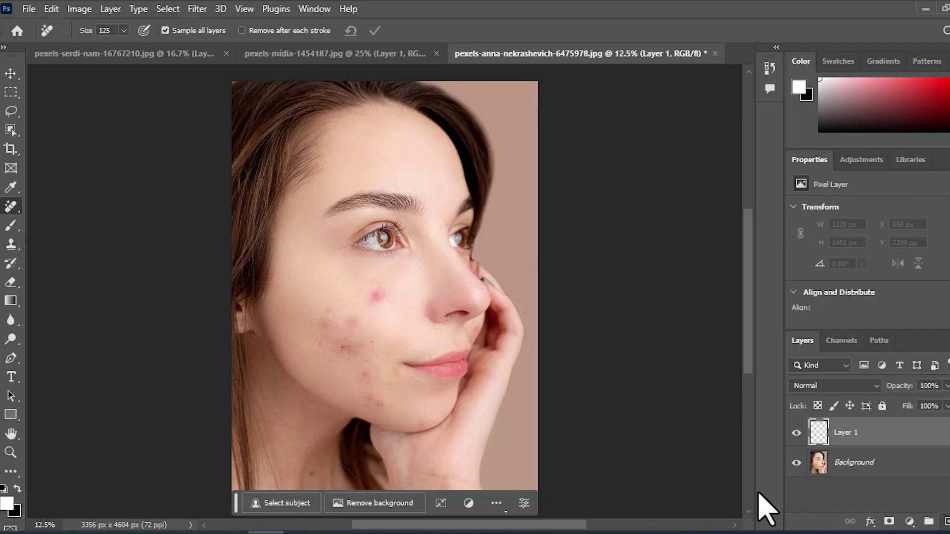
left_click(165, 30)
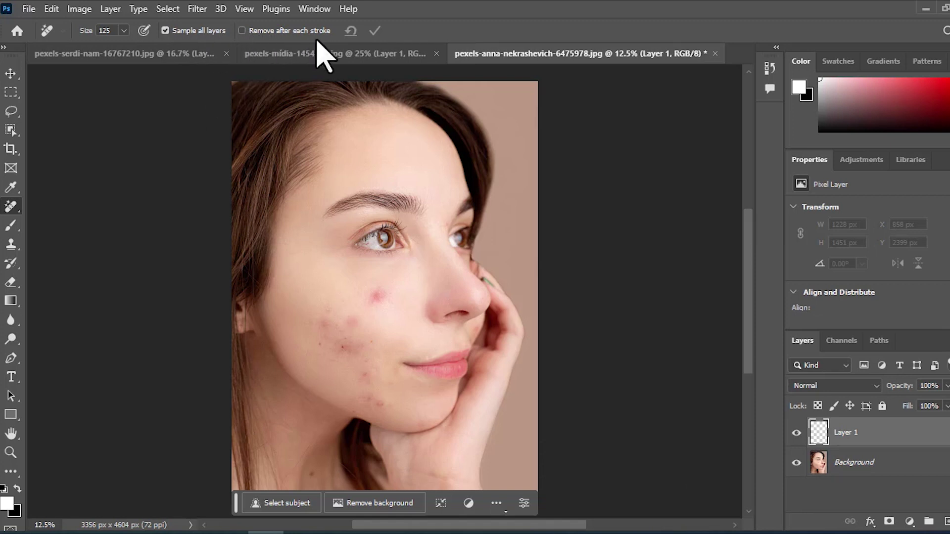
Paint with the Remove tool over the spot under the eye and the blemishes running down the cheek to the jaw.
left_click(389, 293)
left_click(381, 288)
mouse_move(382, 289)
left_mouse_down()
mouse_move(351, 317)
mouse_move(354, 329)
mouse_move(353, 317)
mouse_move(325, 308)
mouse_move(322, 328)
mouse_move(338, 314)
mouse_move(328, 312)
mouse_move(330, 323)
mouse_move(340, 314)
mouse_move(336, 341)
mouse_move(372, 343)
mouse_move(330, 340)
mouse_move(362, 341)
mouse_move(348, 358)
mouse_move(342, 343)
mouse_move(357, 344)
mouse_move(346, 328)
mouse_move(330, 338)
mouse_move(342, 329)
mouse_move(344, 348)
mouse_move(322, 334)
mouse_move(365, 369)
mouse_move(368, 398)
mouse_move(382, 407)
mouse_move(358, 374)
mouse_move(358, 383)
mouse_move(369, 382)
mouse_move(373, 368)
mouse_move(362, 378)
mouse_move(371, 370)
mouse_move(340, 363)
mouse_move(338, 353)
mouse_move(365, 350)
mouse_move(371, 311)
left_mouse_up()
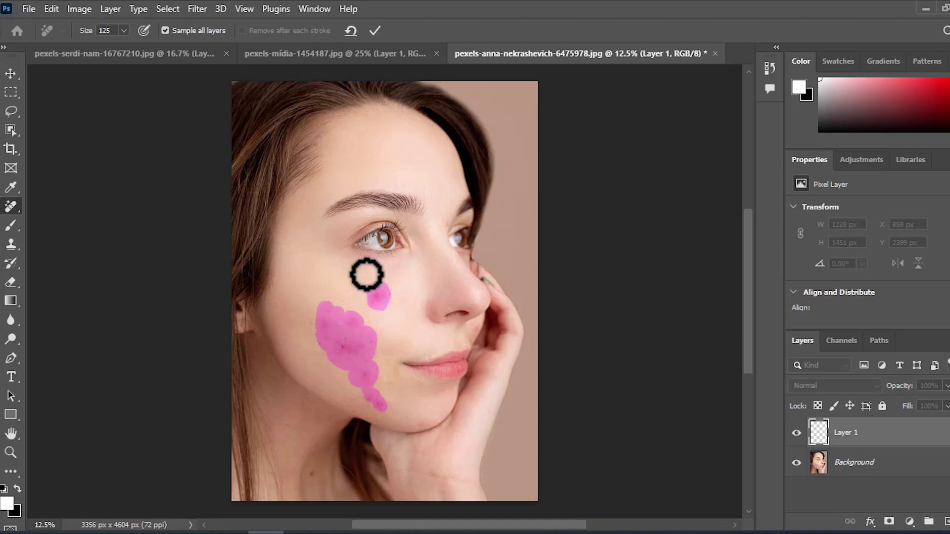
Paint Remove tool strokes over the stray hairs at the inner end and above the outer end of the nearer eyebrow.
key("ctrl+plus")
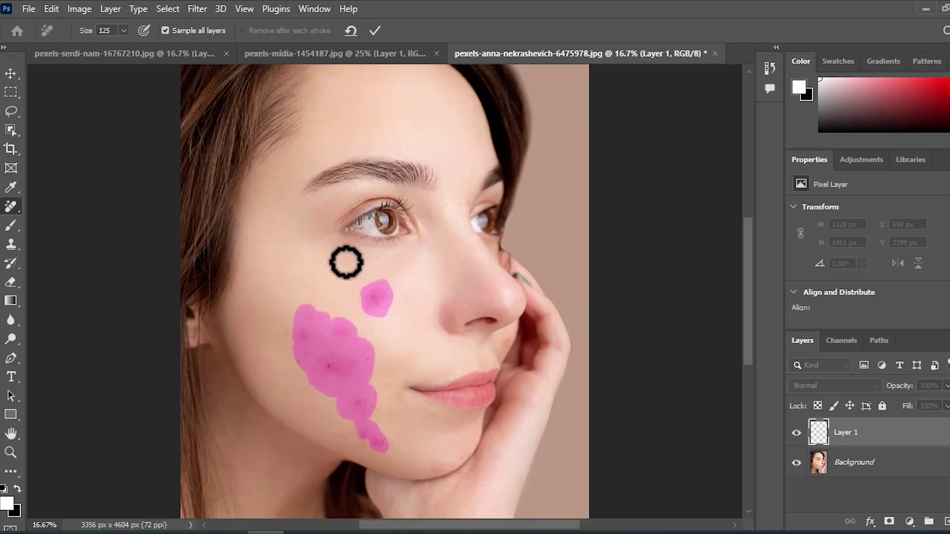
left_click_drag(458, 214, 422, 267)
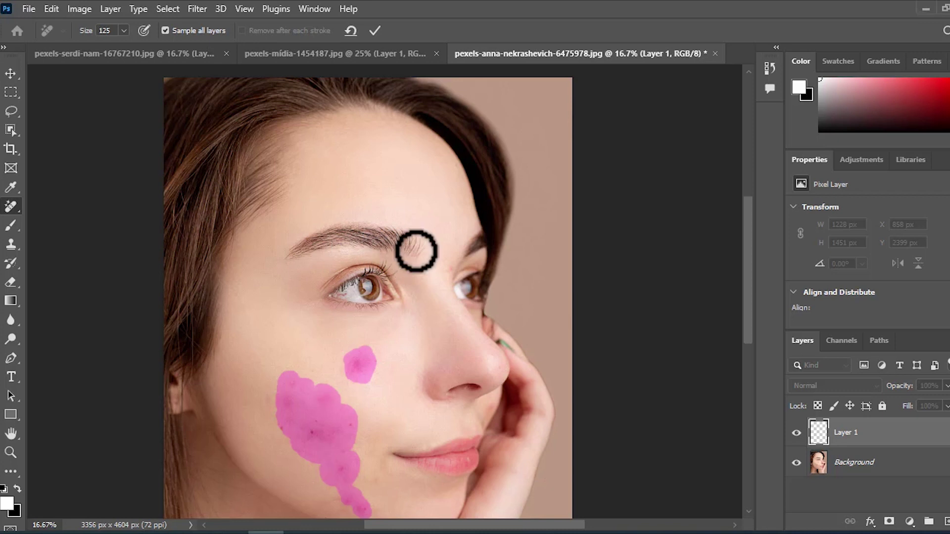
left_click_drag(422, 258, 418, 223)
left_click(324, 221)
left_click_drag(324, 221, 276, 259)
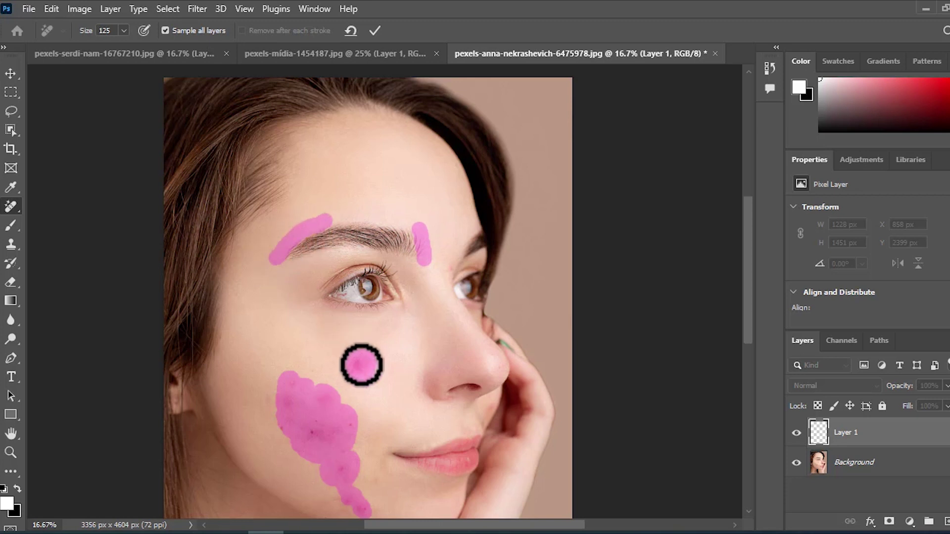
Widen the Remove tool coverage around the cheek and jaw blemishes and apply the removal to all painted areas.
mouse_move(356, 346)
left_mouse_down()
mouse_move(339, 276)
mouse_move(375, 163)
mouse_move(381, 227)
left_mouse_up()
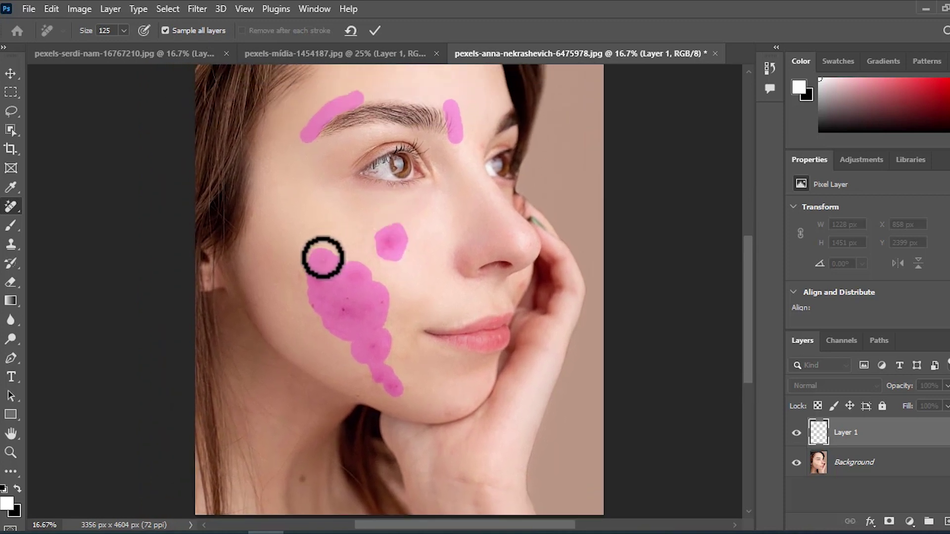
mouse_move(306, 278)
left_mouse_down()
mouse_move(311, 299)
mouse_move(334, 301)
mouse_move(349, 275)
mouse_move(340, 262)
mouse_move(323, 257)
mouse_move(314, 267)
mouse_move(314, 299)
mouse_move(343, 319)
mouse_move(350, 310)
mouse_move(331, 317)
mouse_move(360, 356)
mouse_move(389, 352)
mouse_move(386, 317)
mouse_move(369, 375)
mouse_move(389, 386)
mouse_move(400, 365)
left_mouse_up()
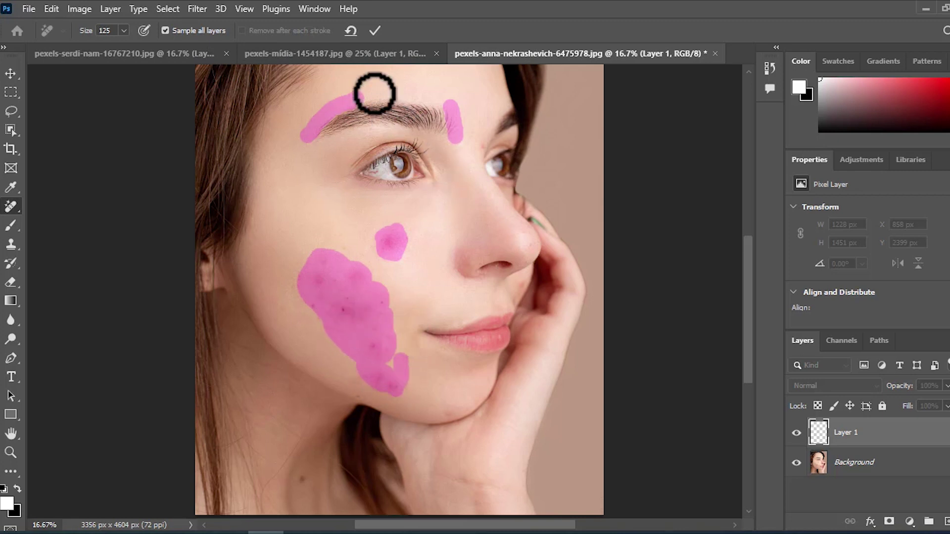
left_click(375, 31)
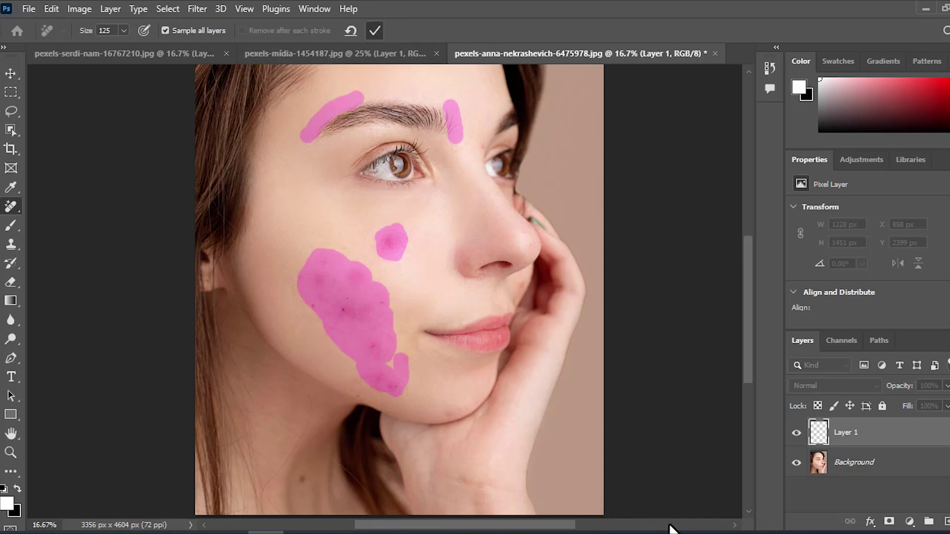